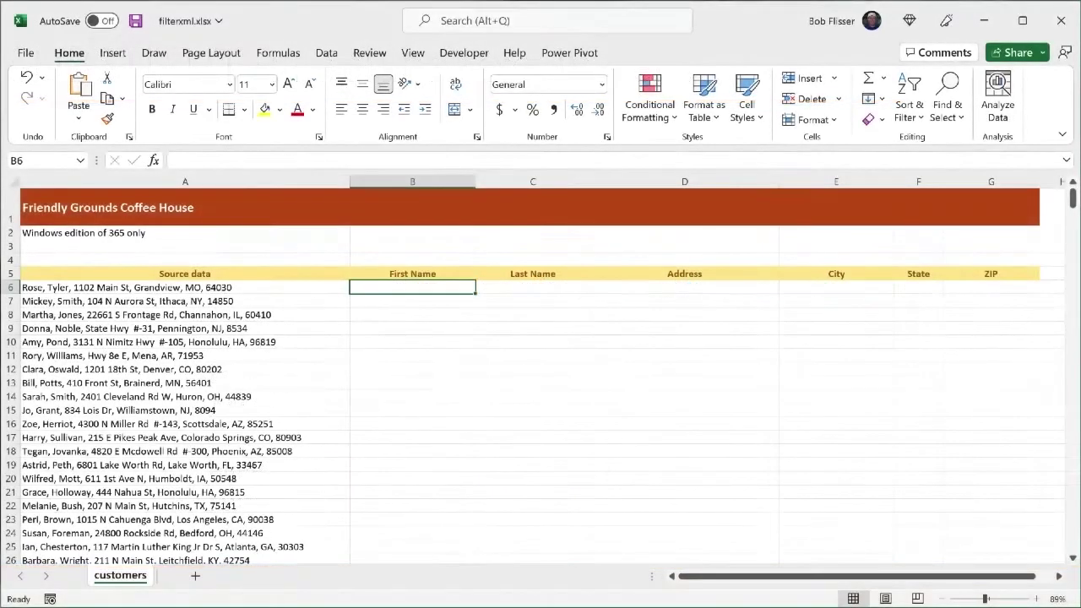
Enter =SUBSTITUTE(A6,", ","</item><item>") in cell B6 to replace the comma separators with item tags.
text(=sub)
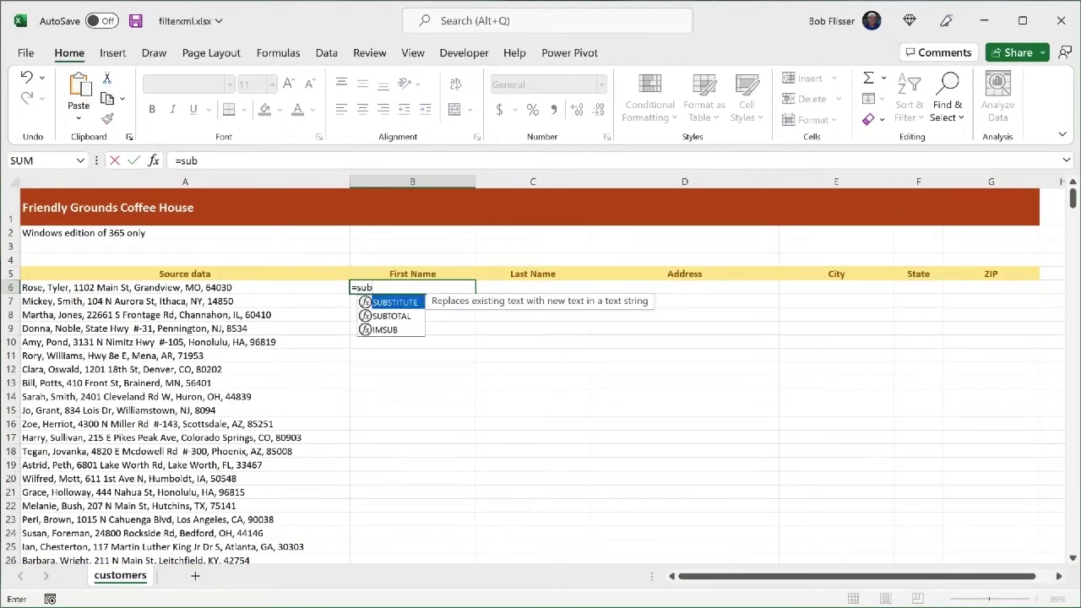
key(Tab)
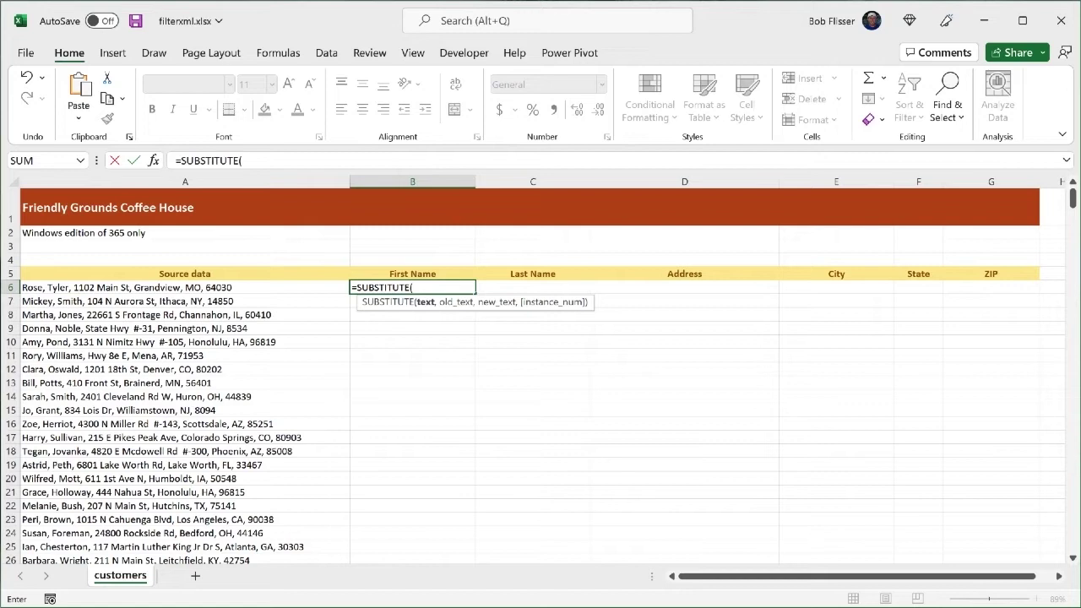
click(136, 287)
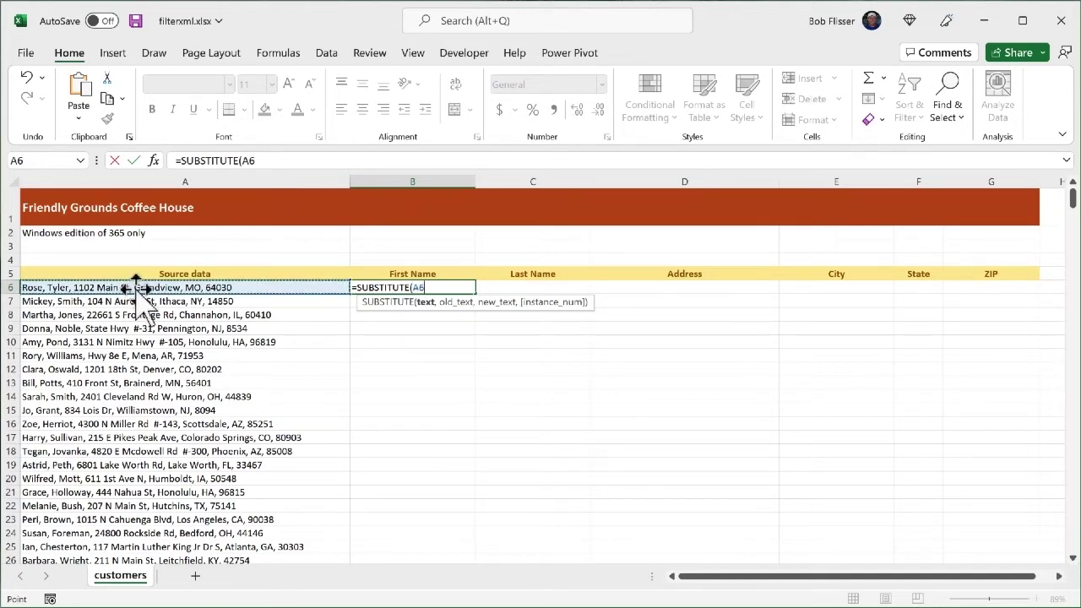
text(,)
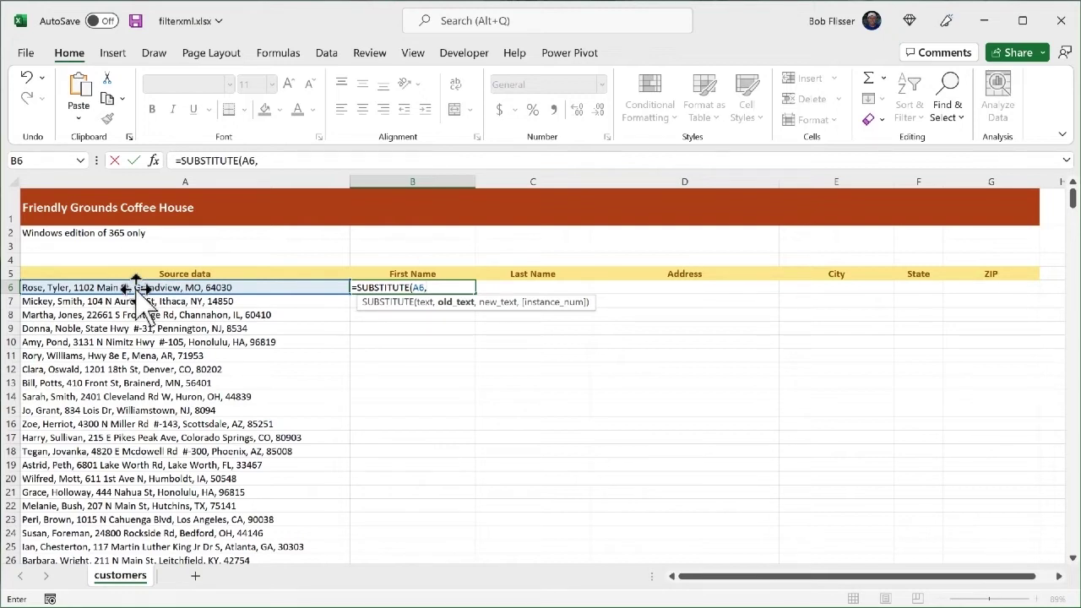
text(", ",)
text(</item)
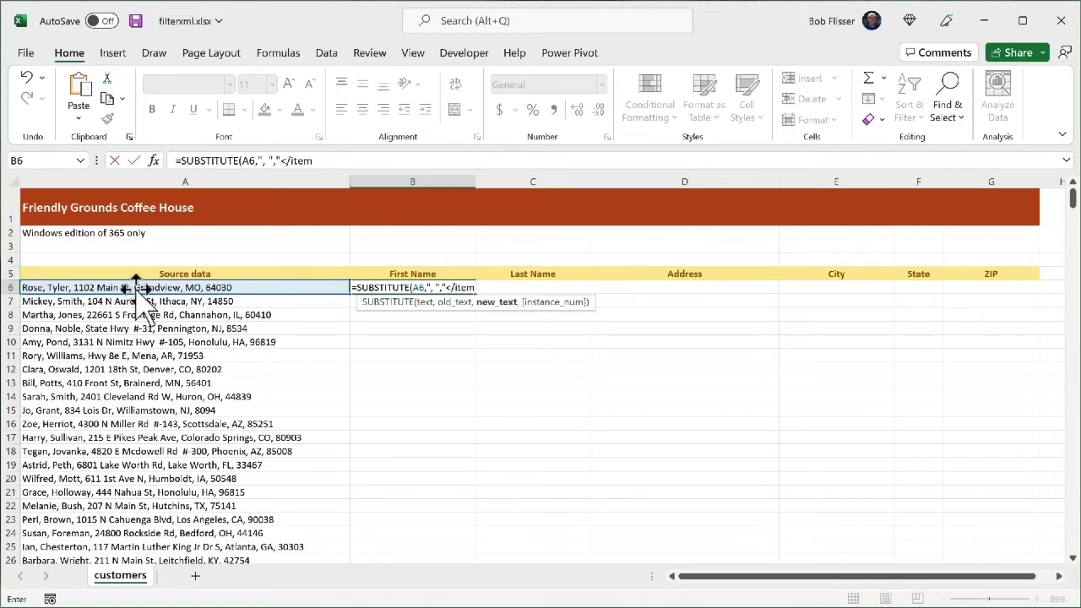
text(><item>"))
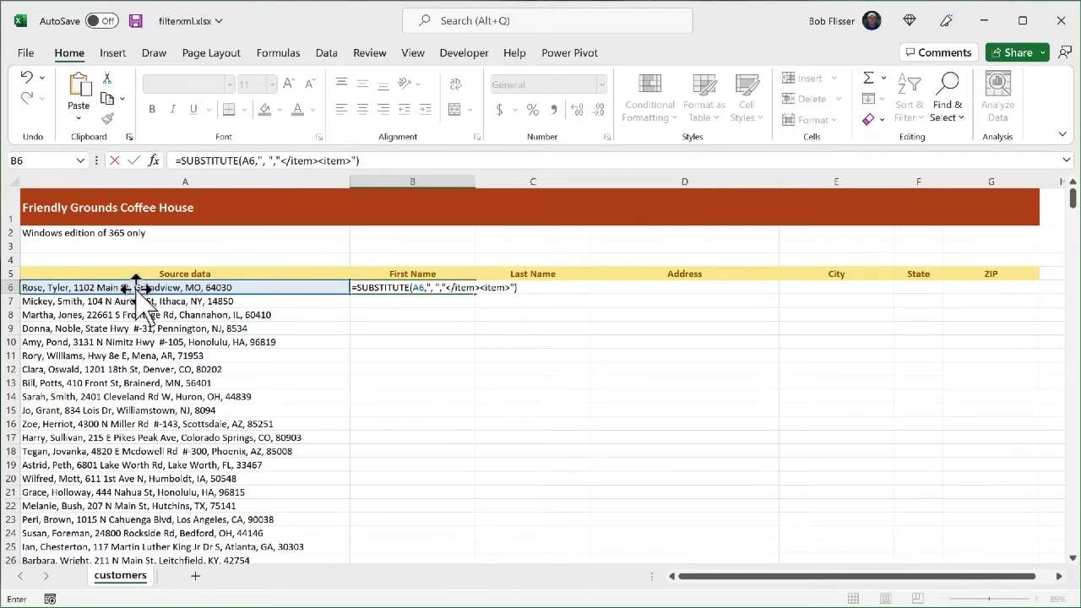
key(ctrl+Return)
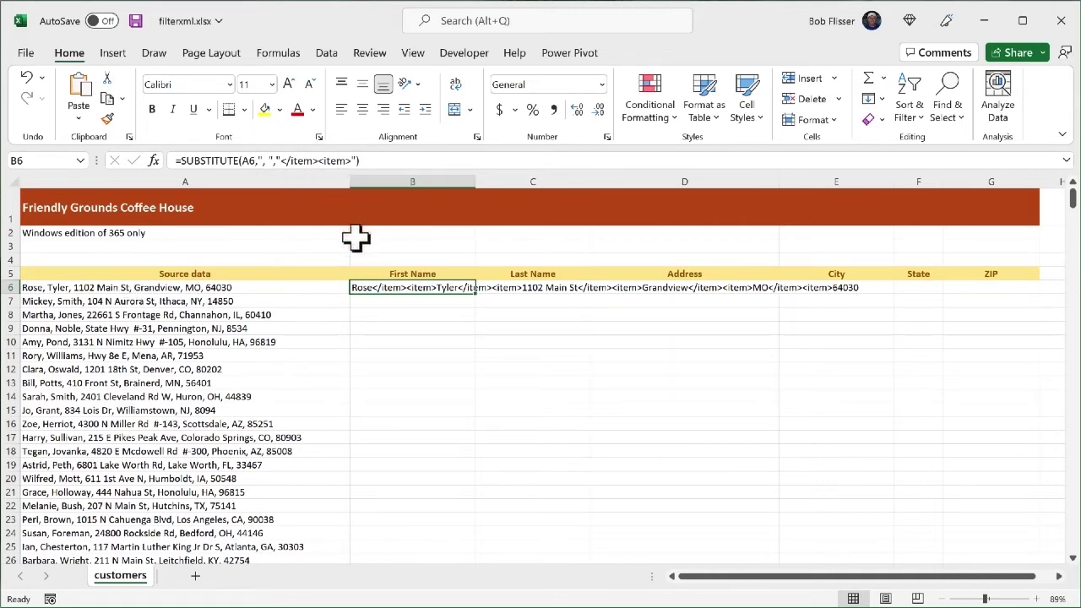
Reopen the B6 formula and insert FILTERXML( in front of SUBSTITUTE.
click(399, 291)
double_click(395, 288)
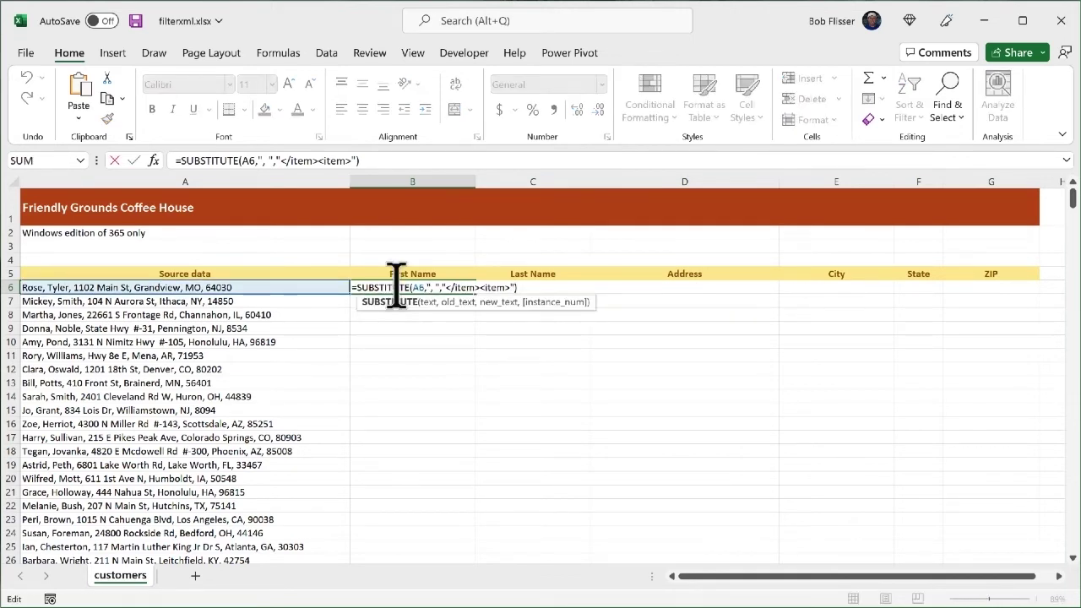
click(181, 160)
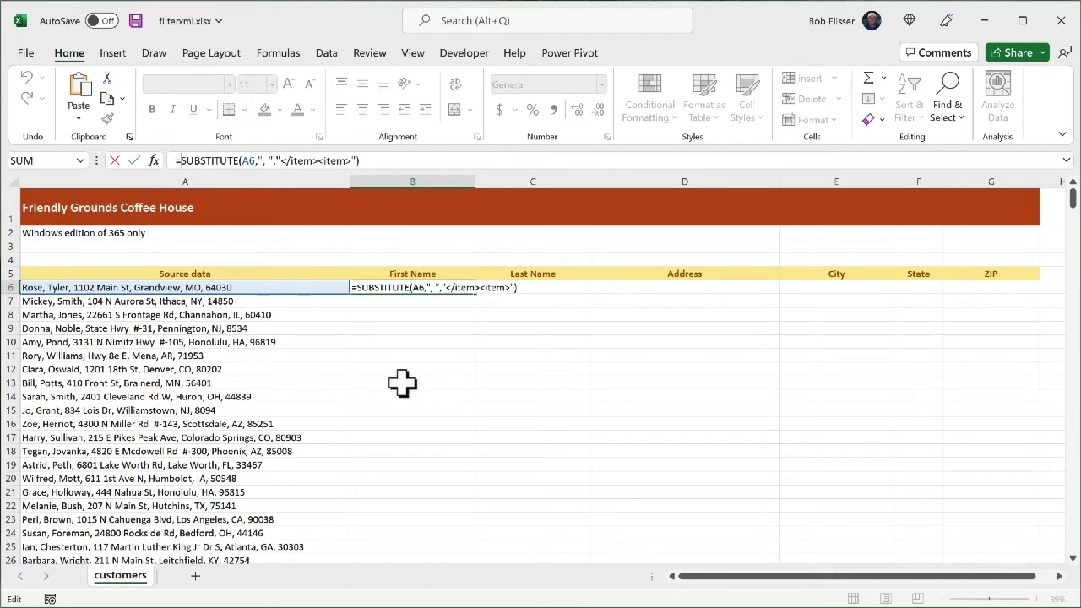
text(filterxm)
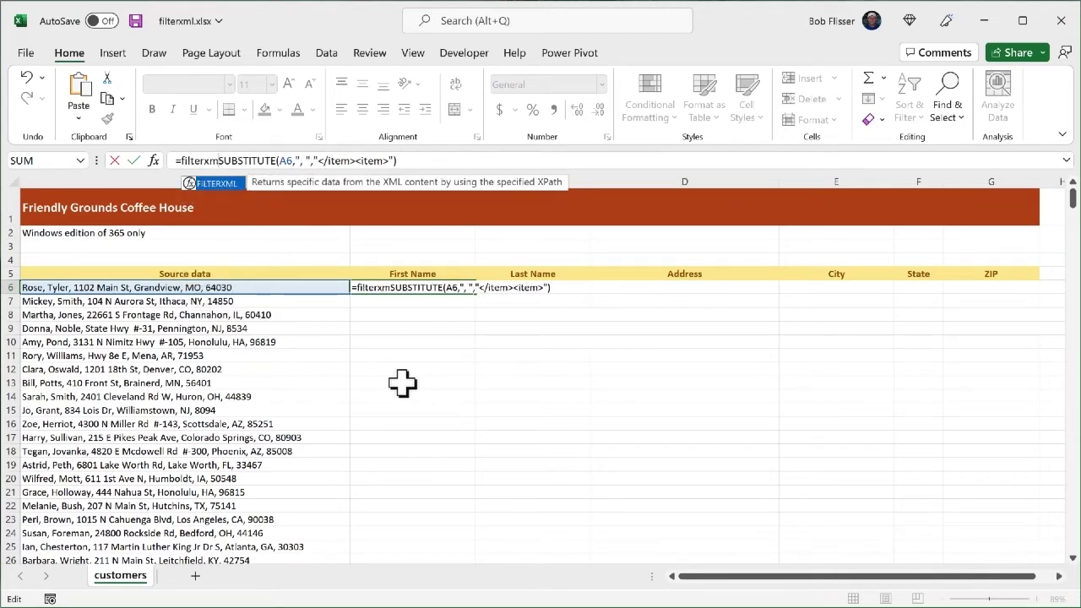
text(l)
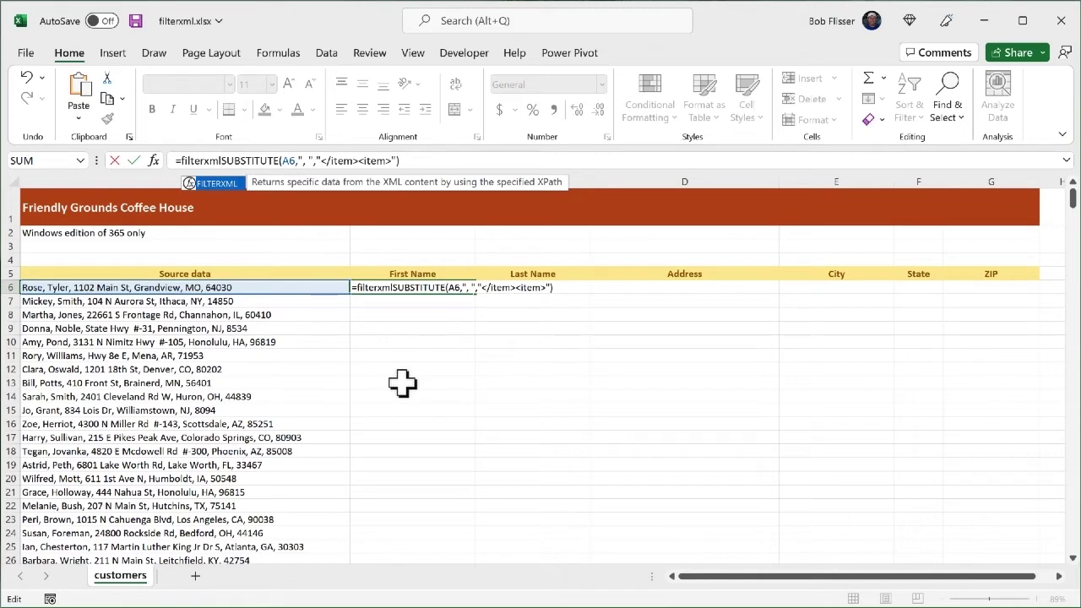
text(()
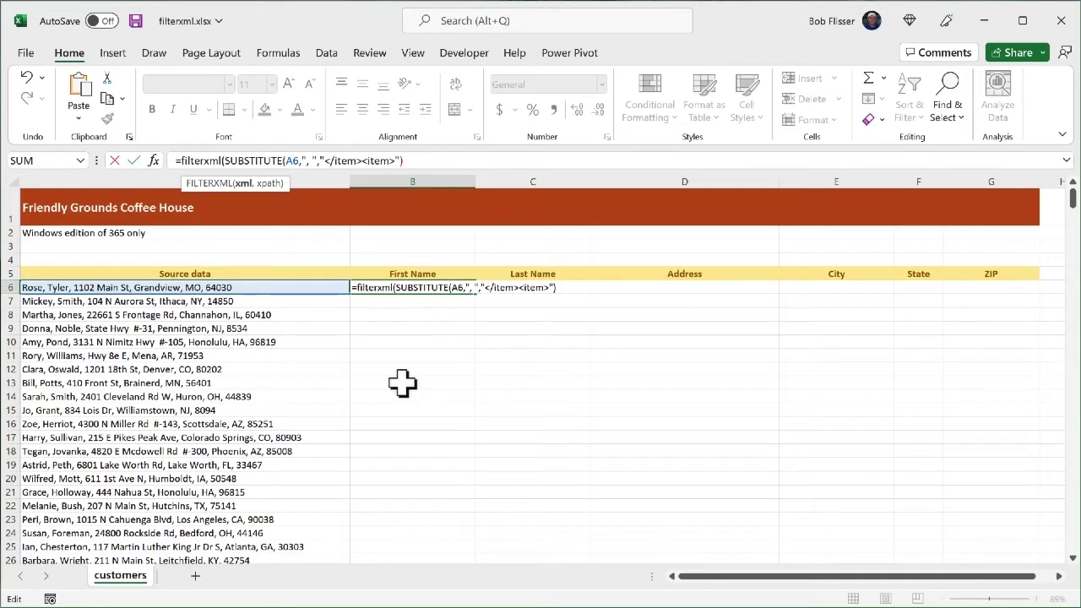
Insert the opening tags "<everything><item>"& before SUBSTITUTE as the start of FILTERXML's xml argument.
text(")
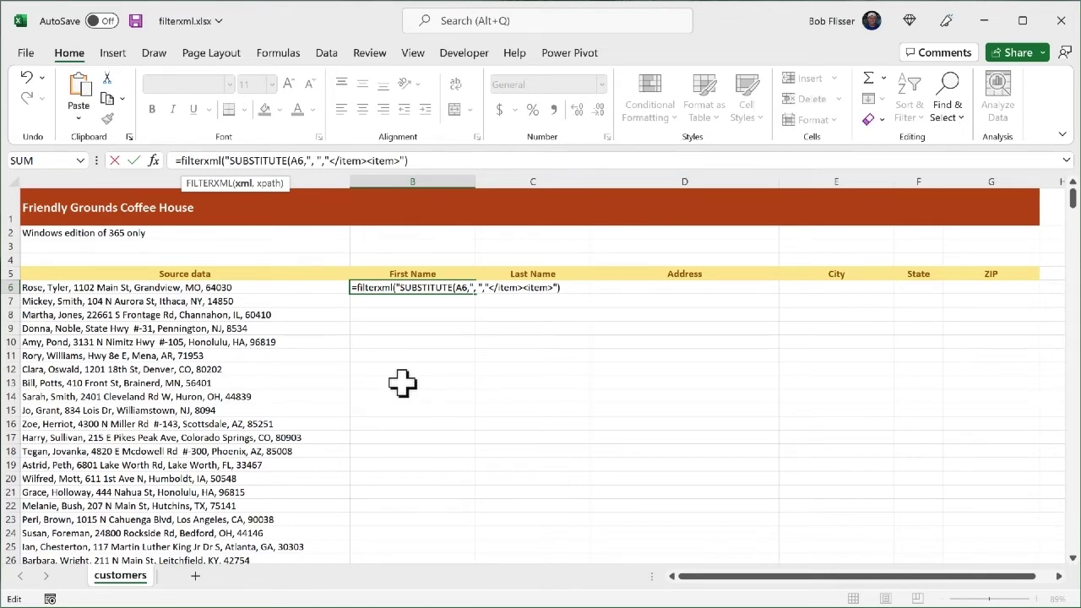
text(<)
text(every)
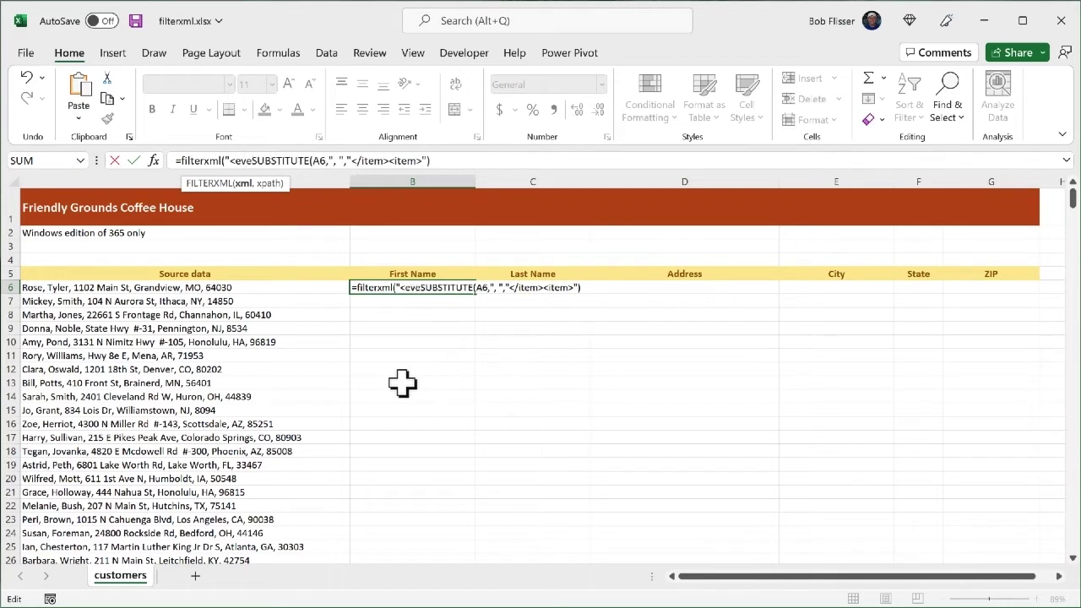
text(thing)
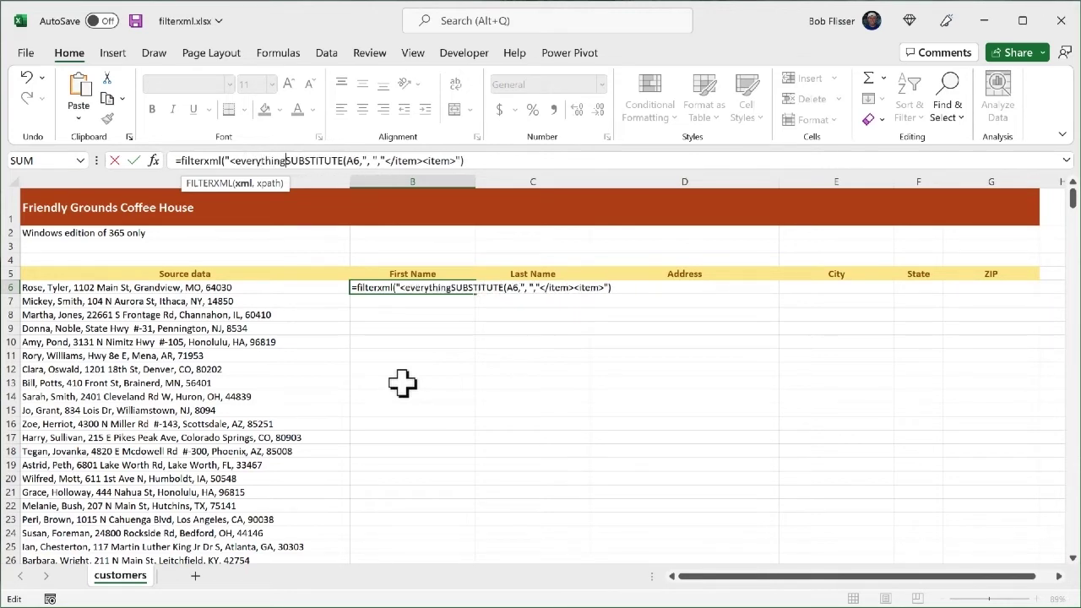
text(>)
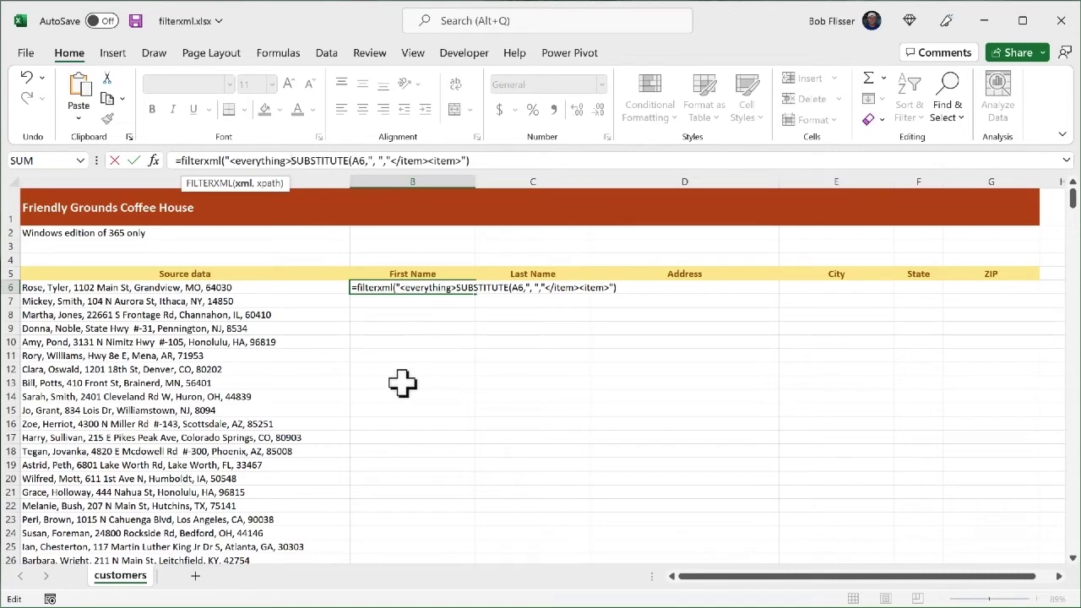
text(<item)
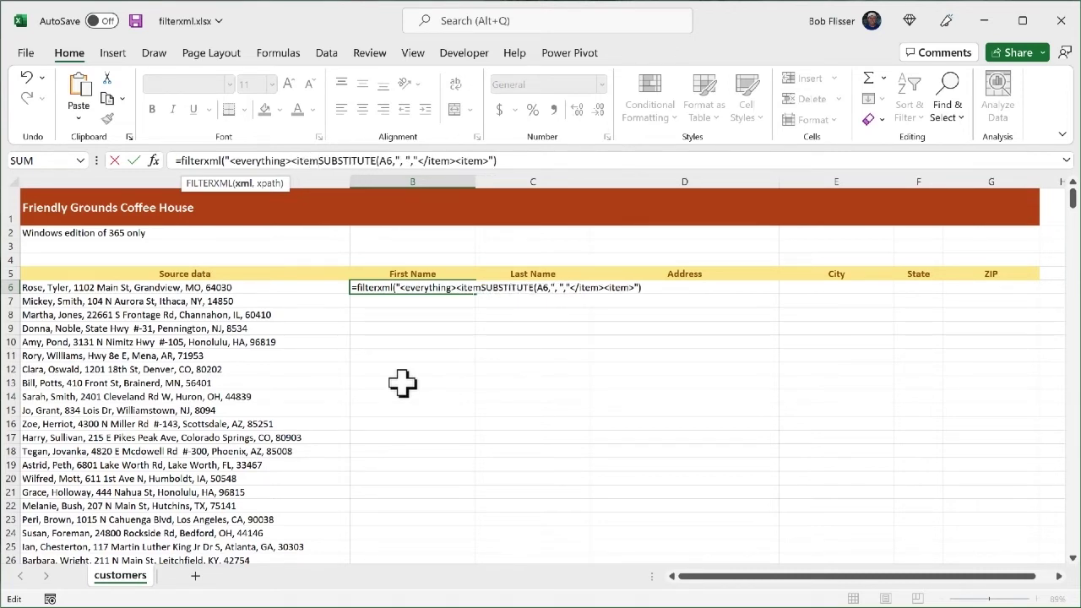
text(>")
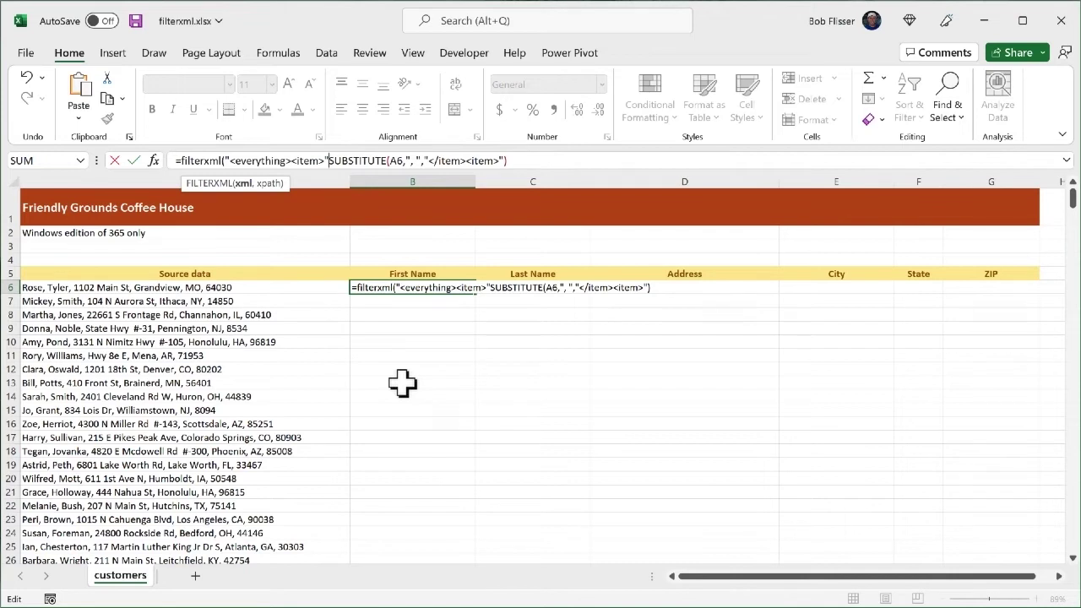
text(&)
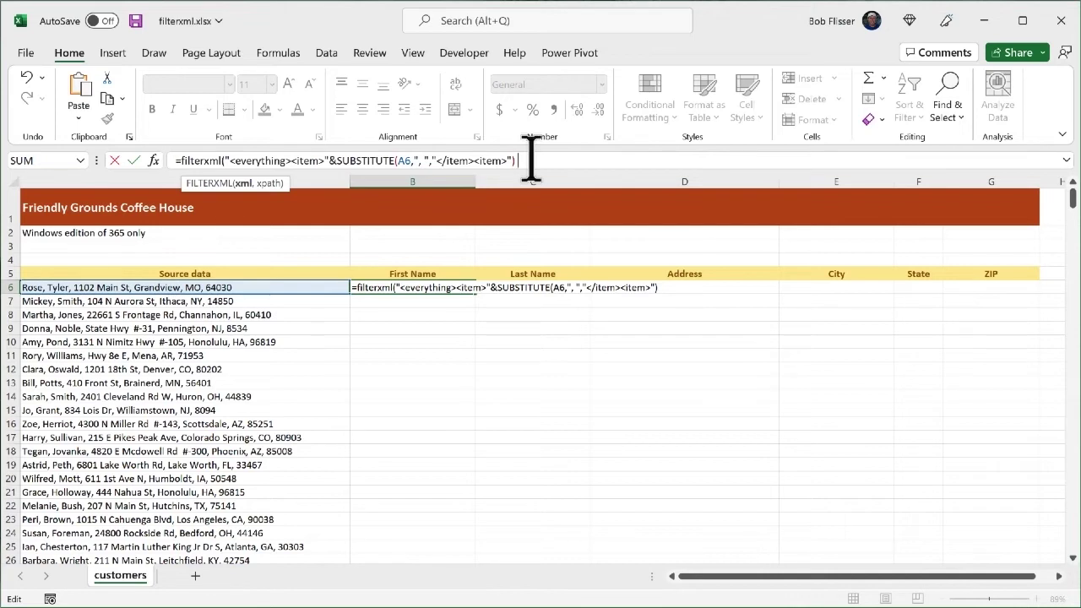
Append & "</item></everything>" after the SUBSTITUTE function, add "//item" as the XPath argument, and complete the B6 formula.
text(& "</item)
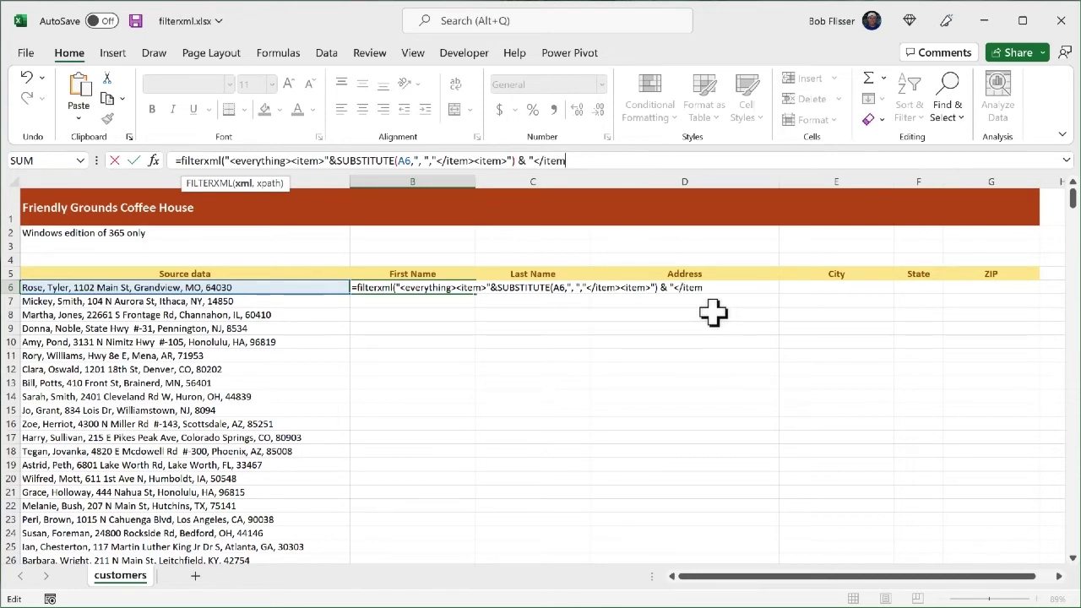
text(></everything)
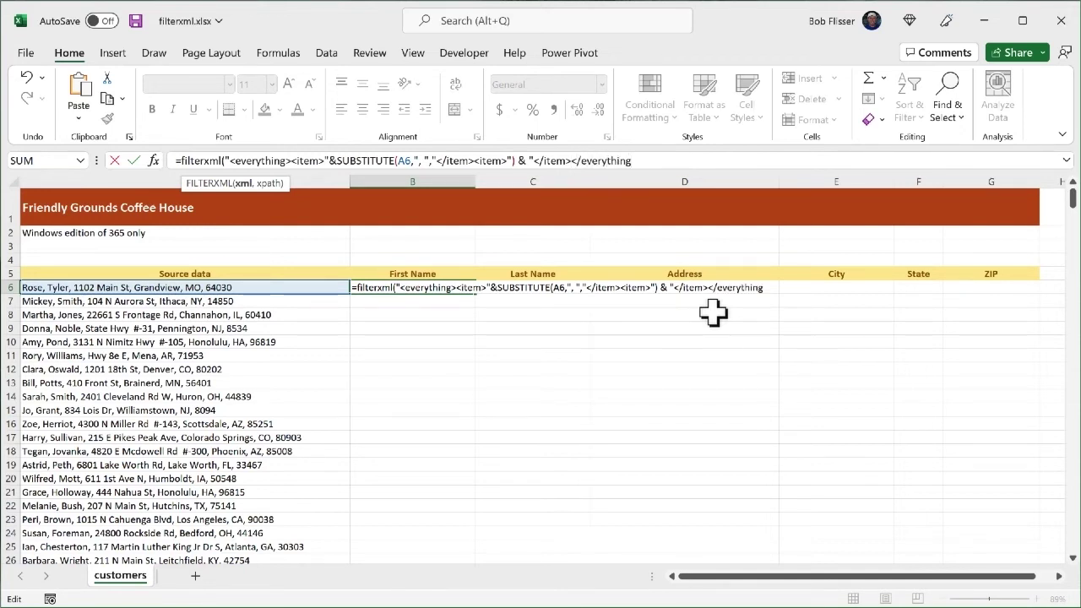
text(>")
text(,)
text("//item)
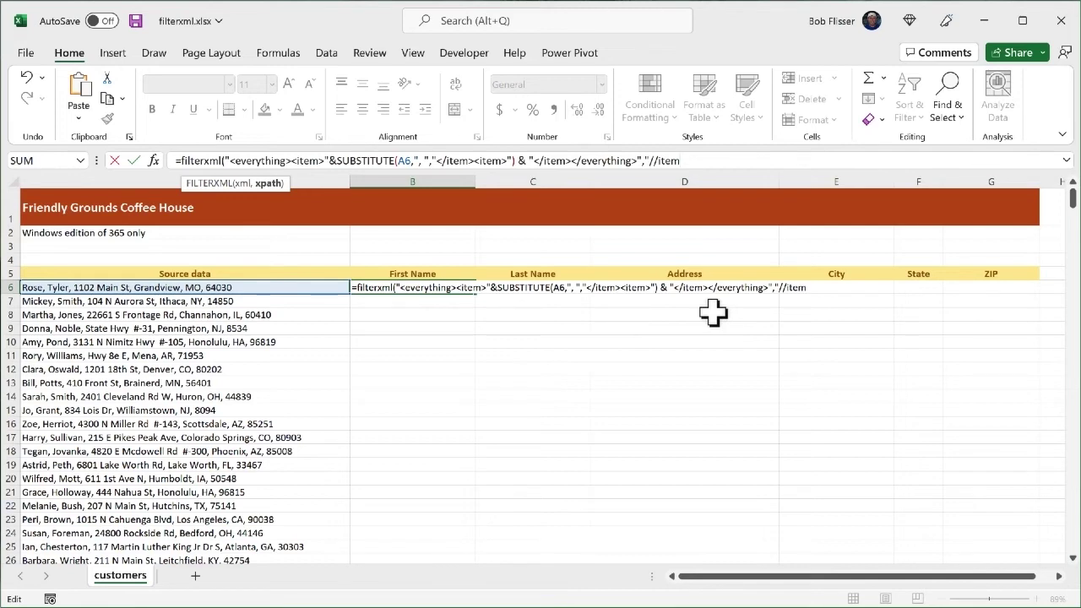
text("))
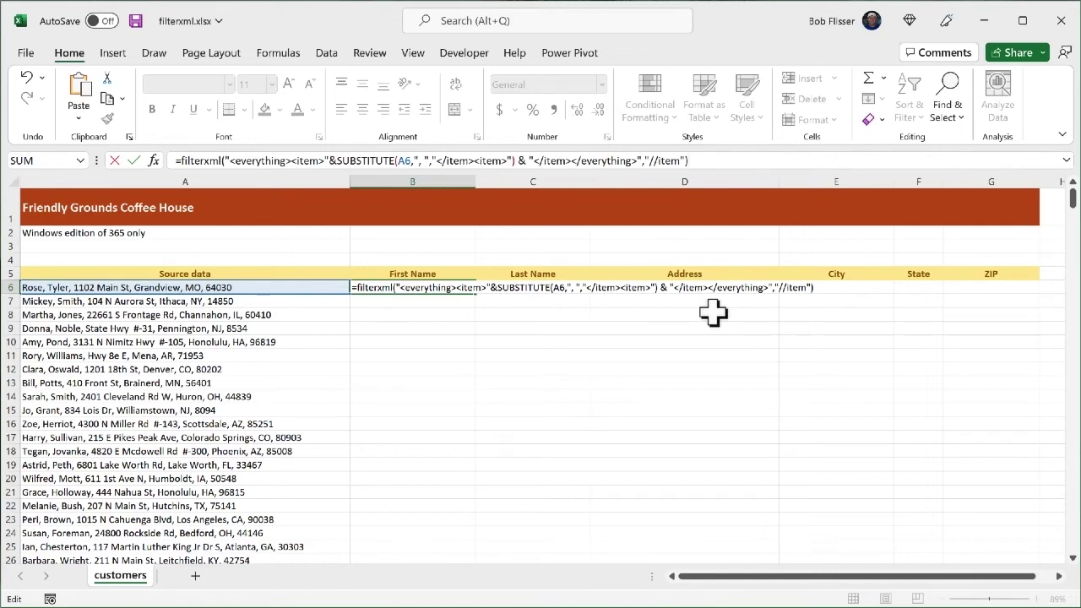
key(ctrl+Return)
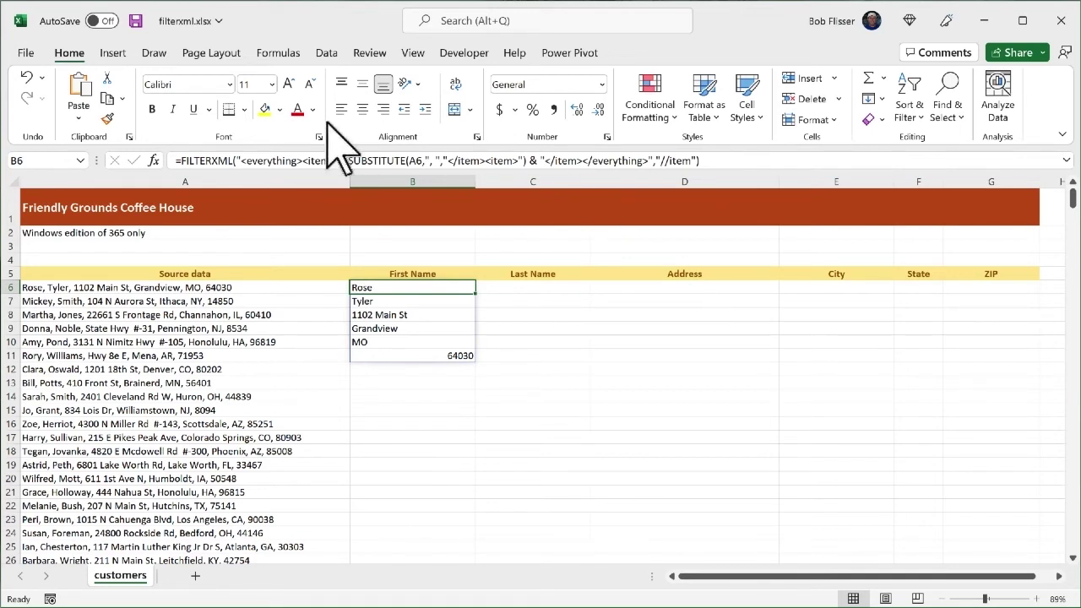
Wrap the whole FILTERXML formula in B6 in a TRANSPOSE function to lay the results out horizontally.
click(185, 160)
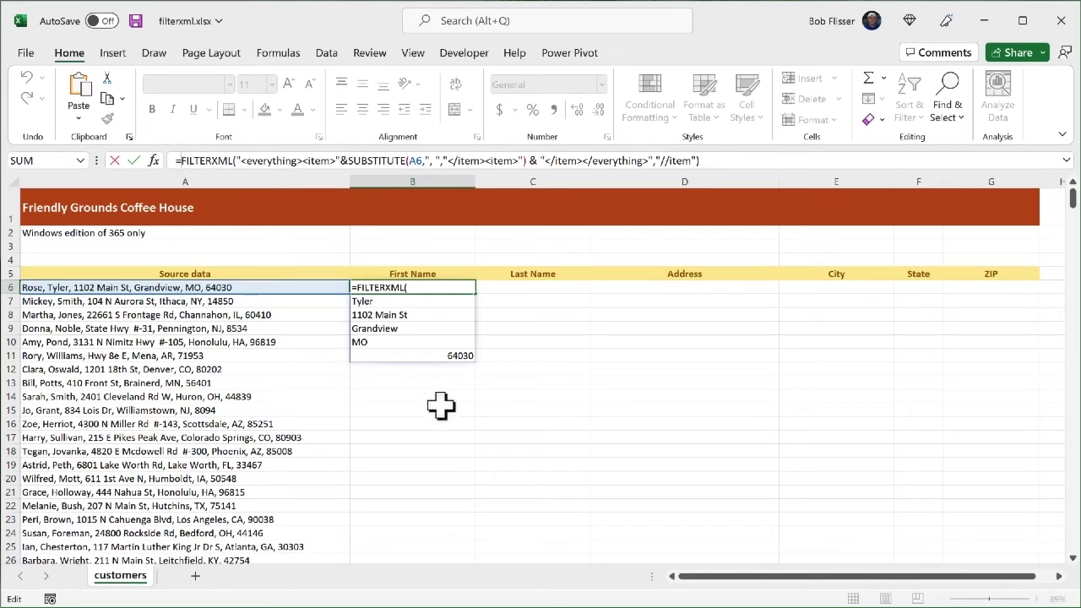
text(trans)
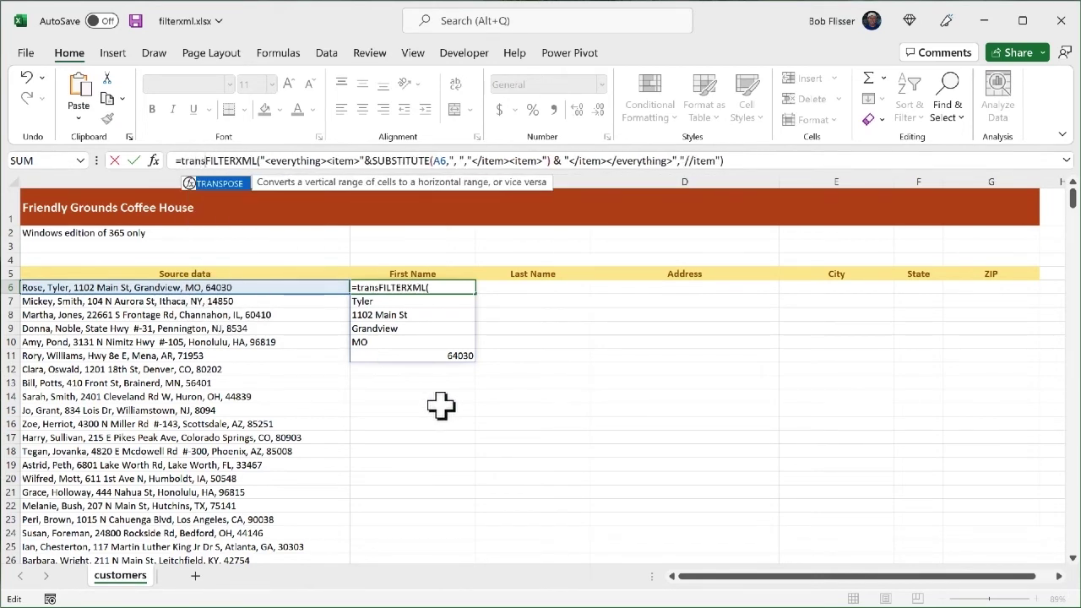
text(p)
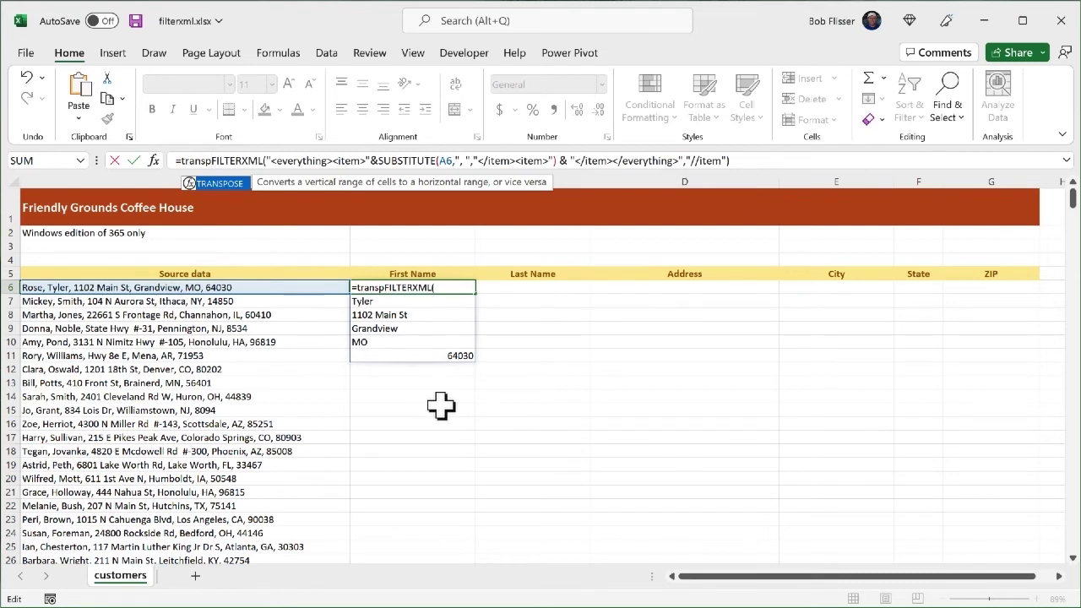
key(Tab)
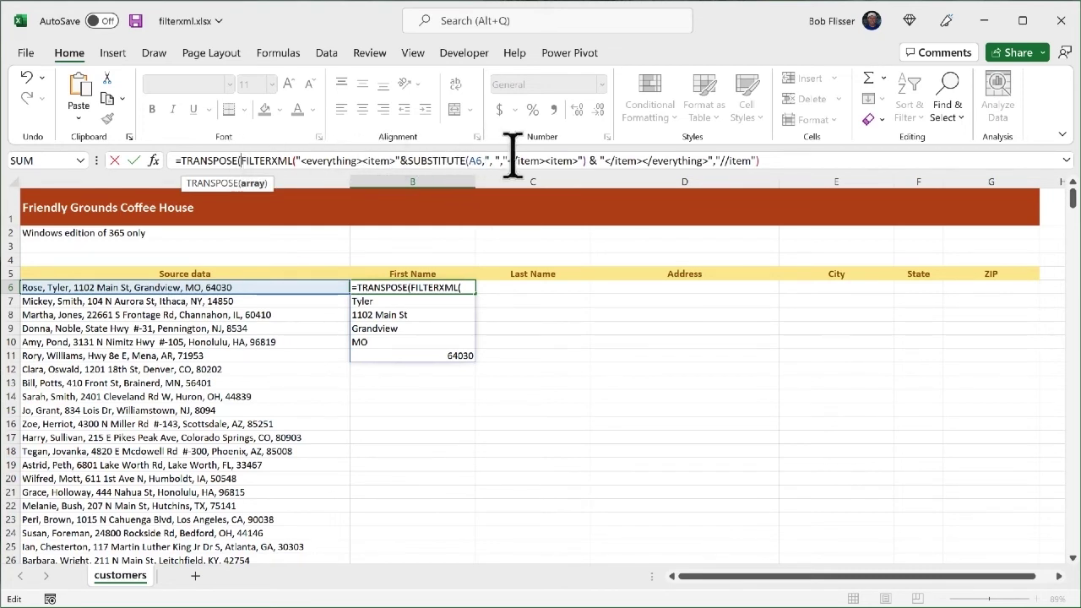
click(769, 161)
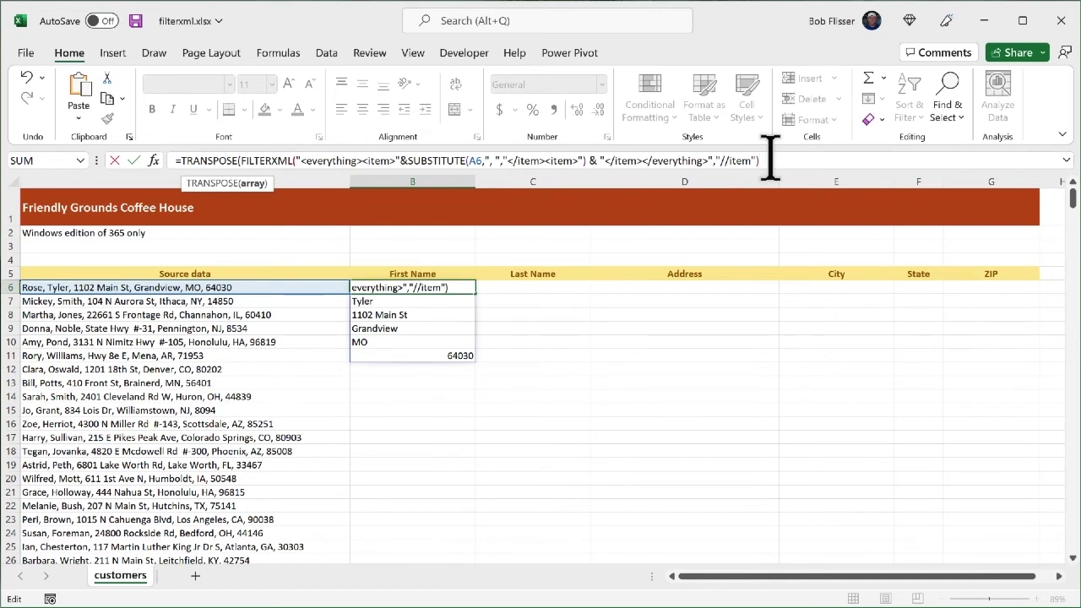
text())
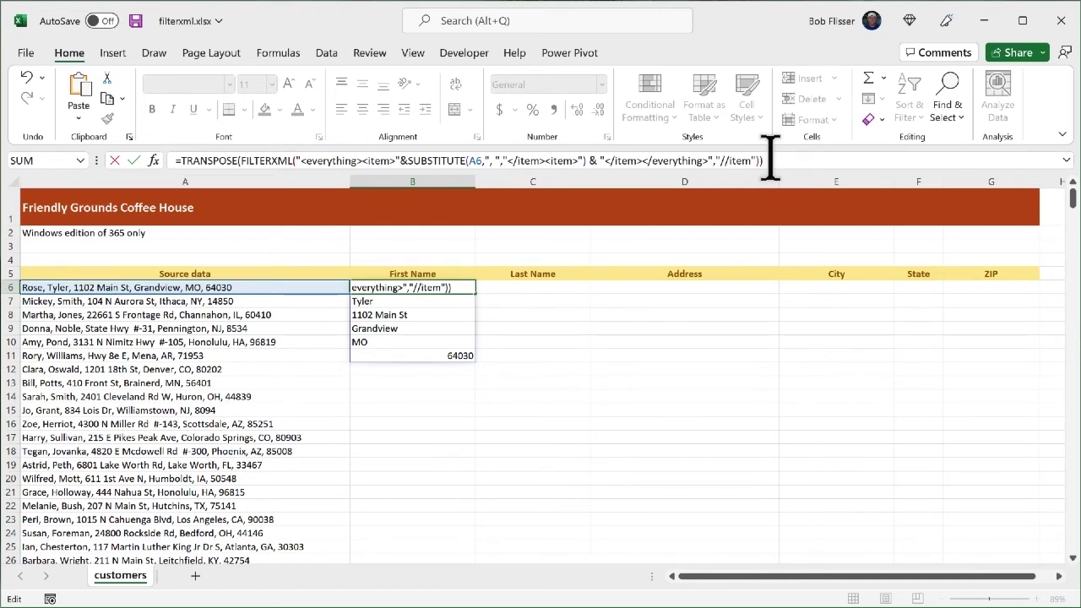
key(Return)
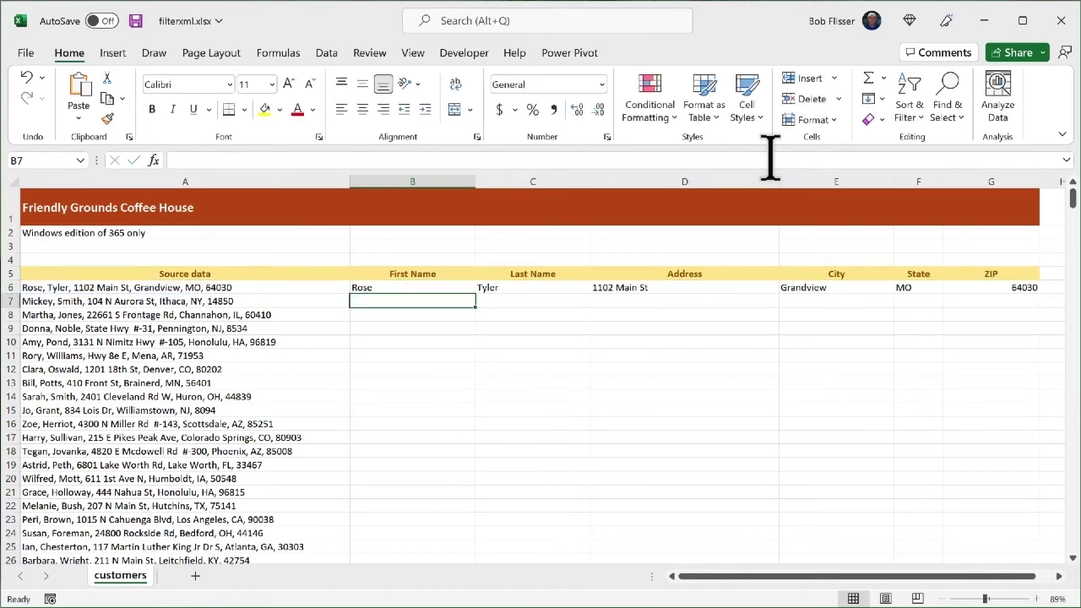
Fill the B6 formula down column B through row 505 to split every source record.
click(431, 287)
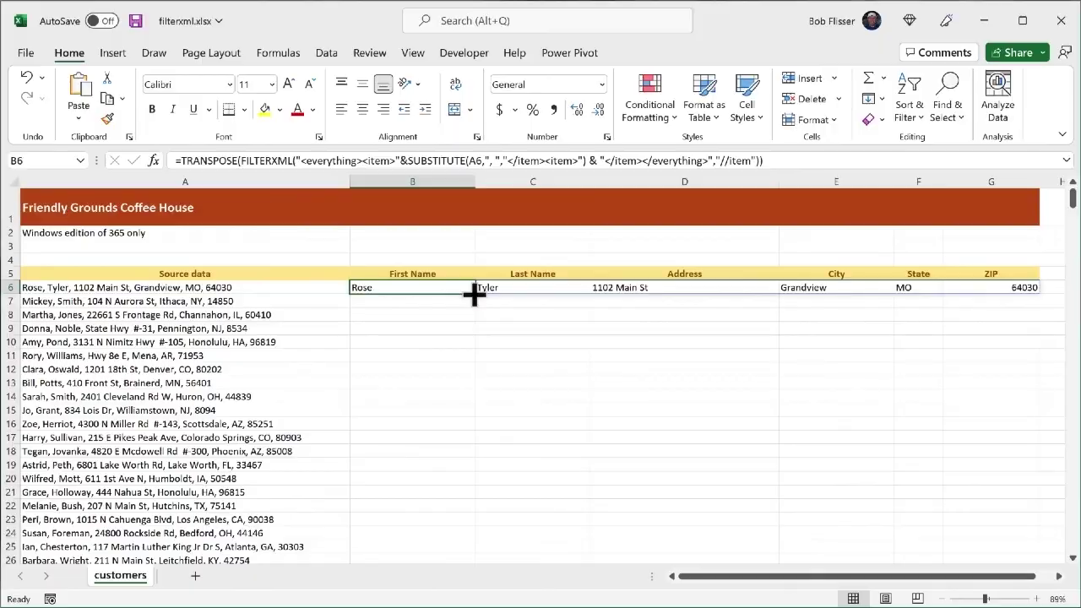
drag(473, 292, 473, 540)
click(426, 306)
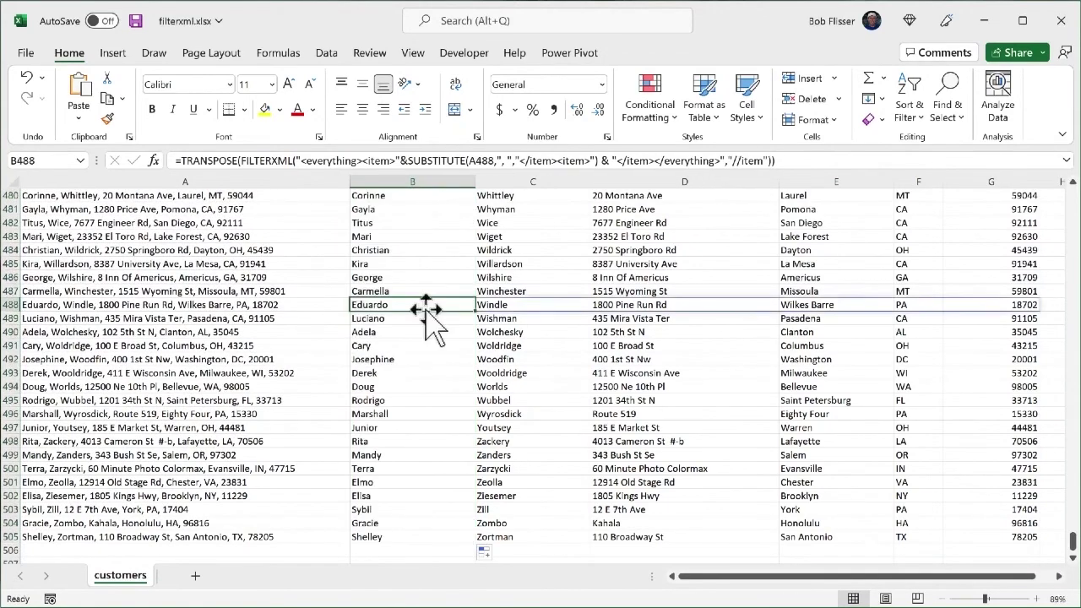
key(ctrl+Up)
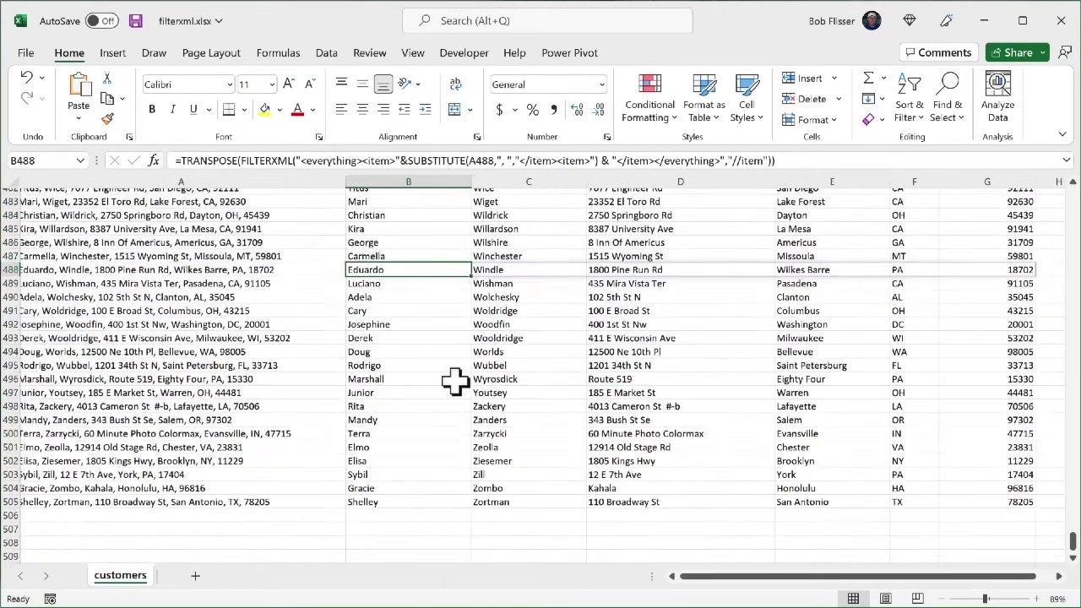